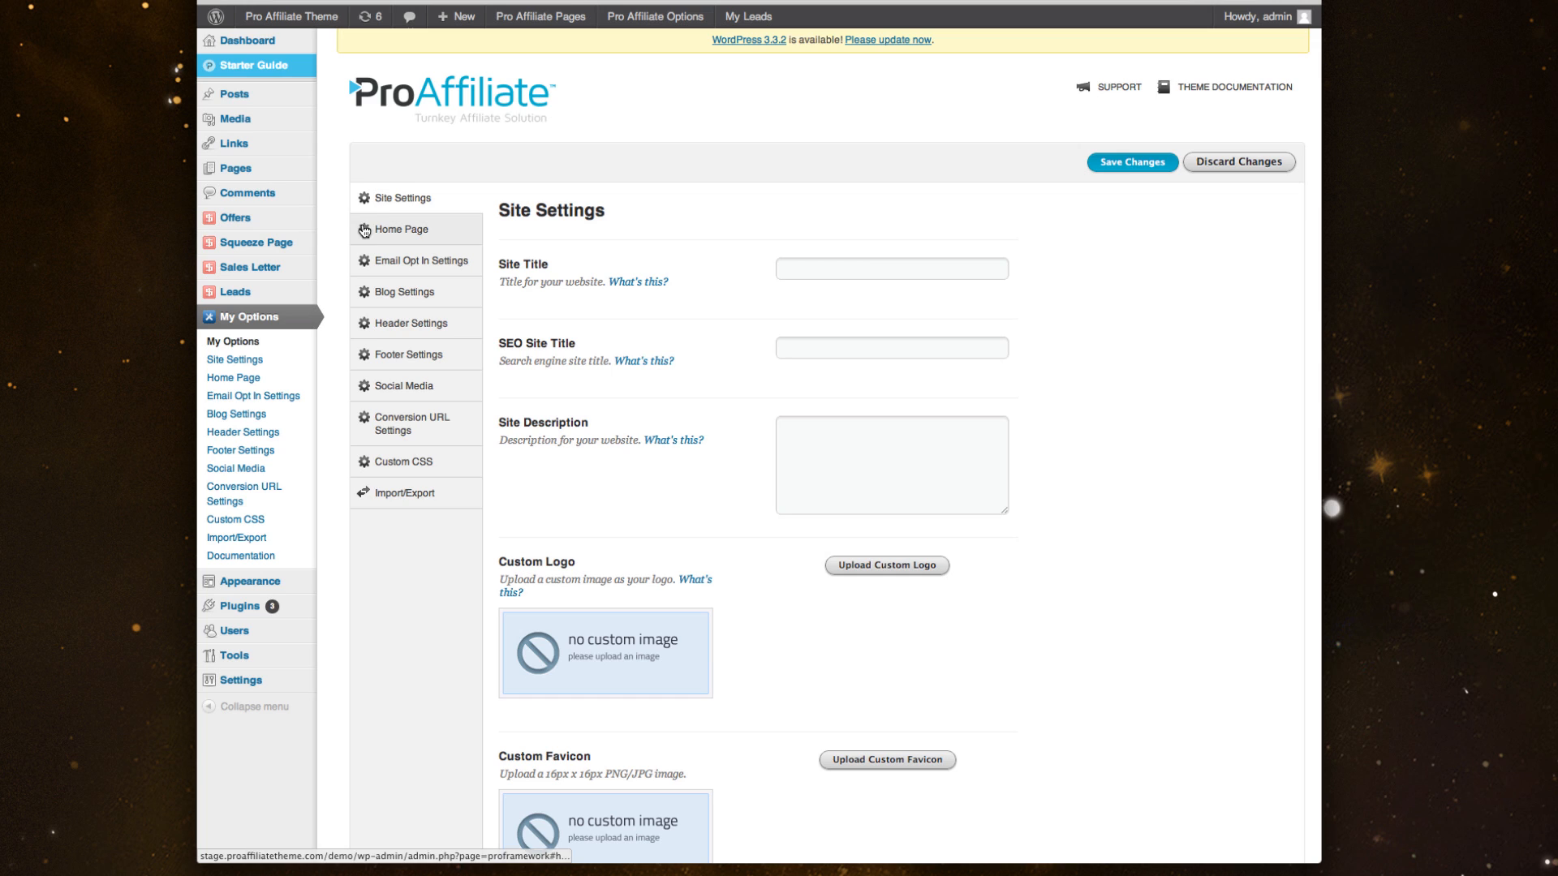
{"action": "scroll", "coordinate": [650, 236], "scroll_direction": "down", "scroll_amount": 2}
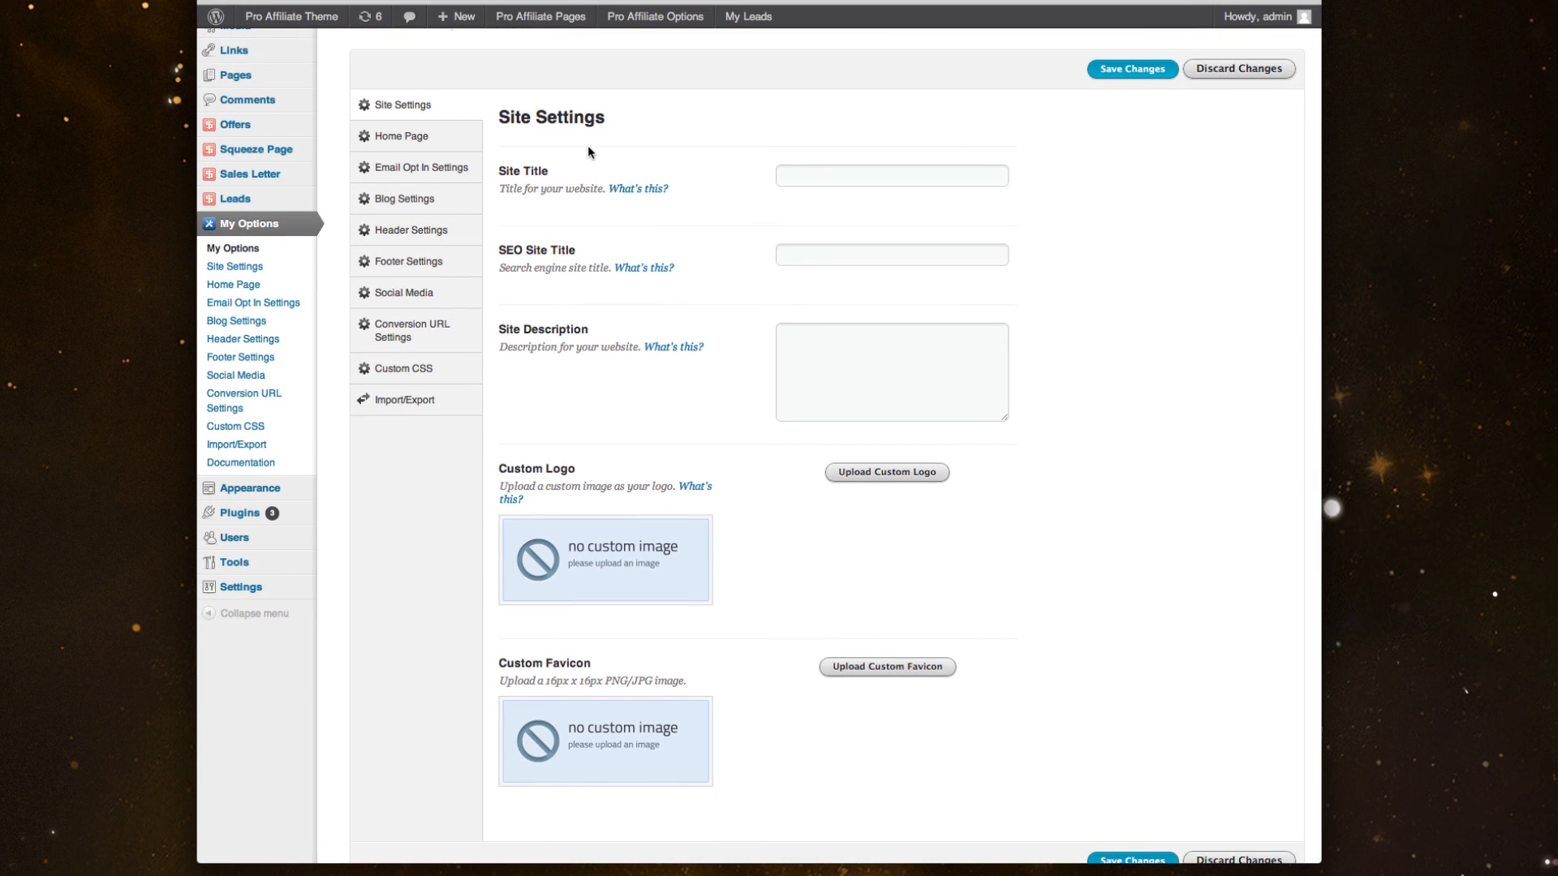
{"action": "scroll", "coordinate": [589, 151], "scroll_direction": "up", "scroll_amount": 2}
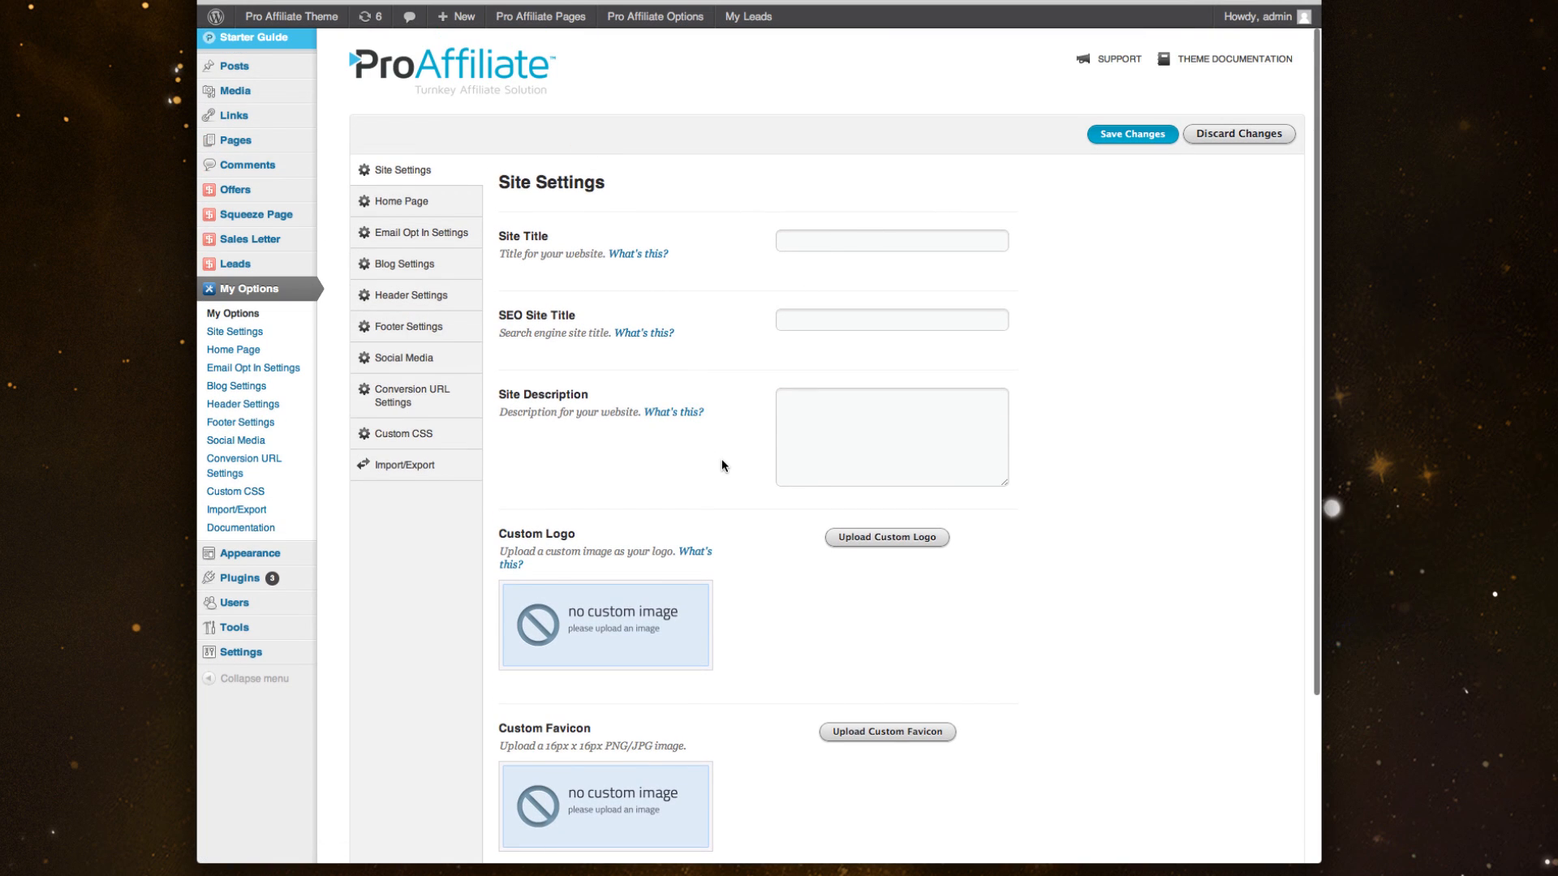
{"action": "scroll", "coordinate": [723, 463], "scroll_direction": "down", "scroll_amount": 2}
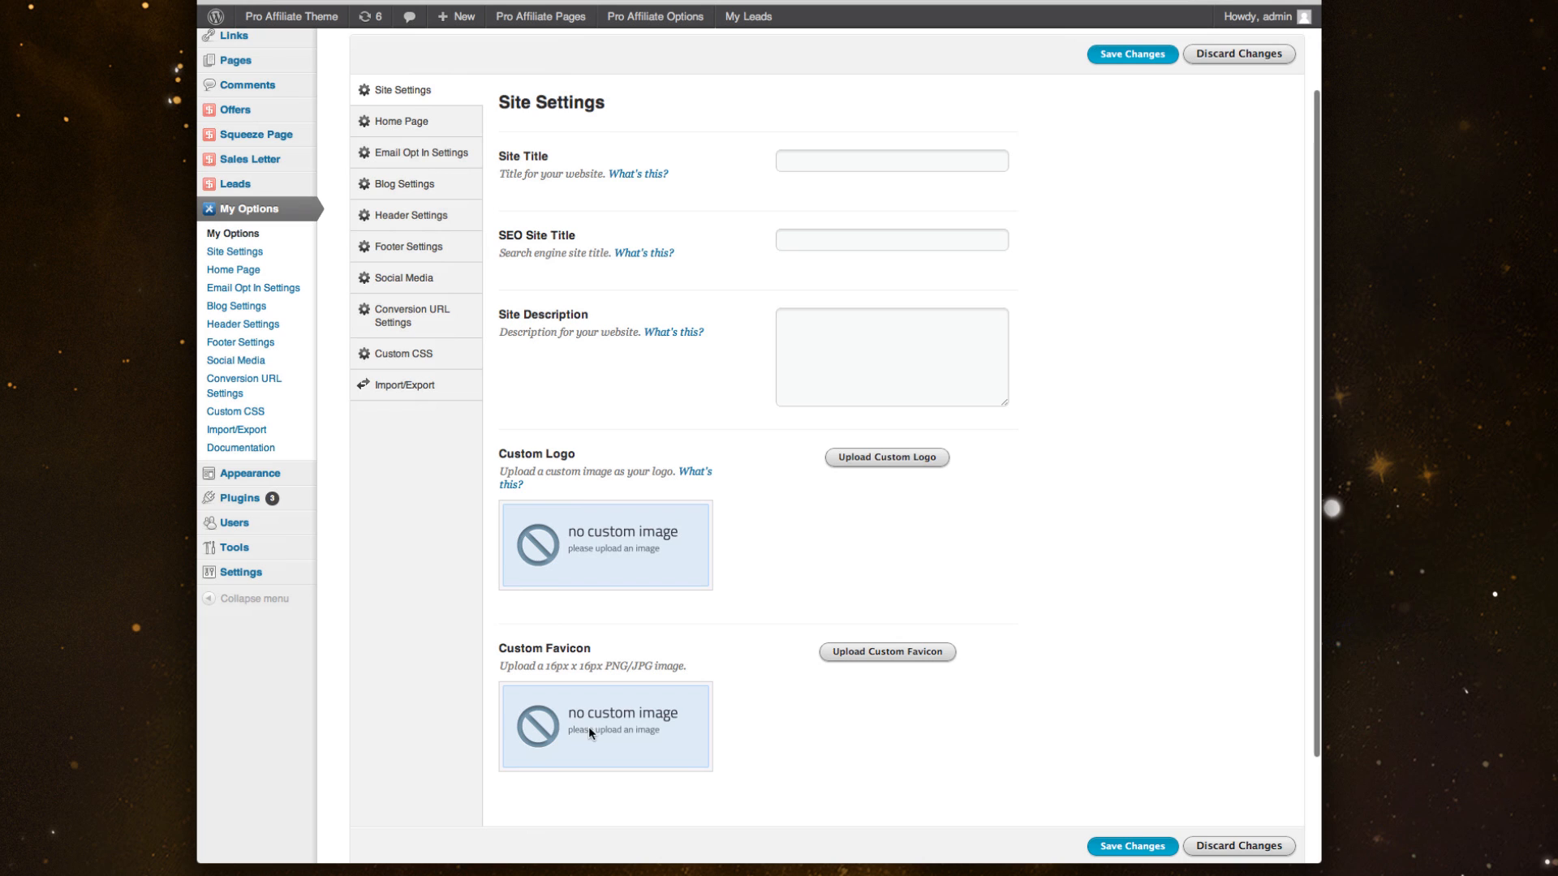
{"action": "scroll", "coordinate": [608, 630], "scroll_direction": "up", "scroll_amount": 3}
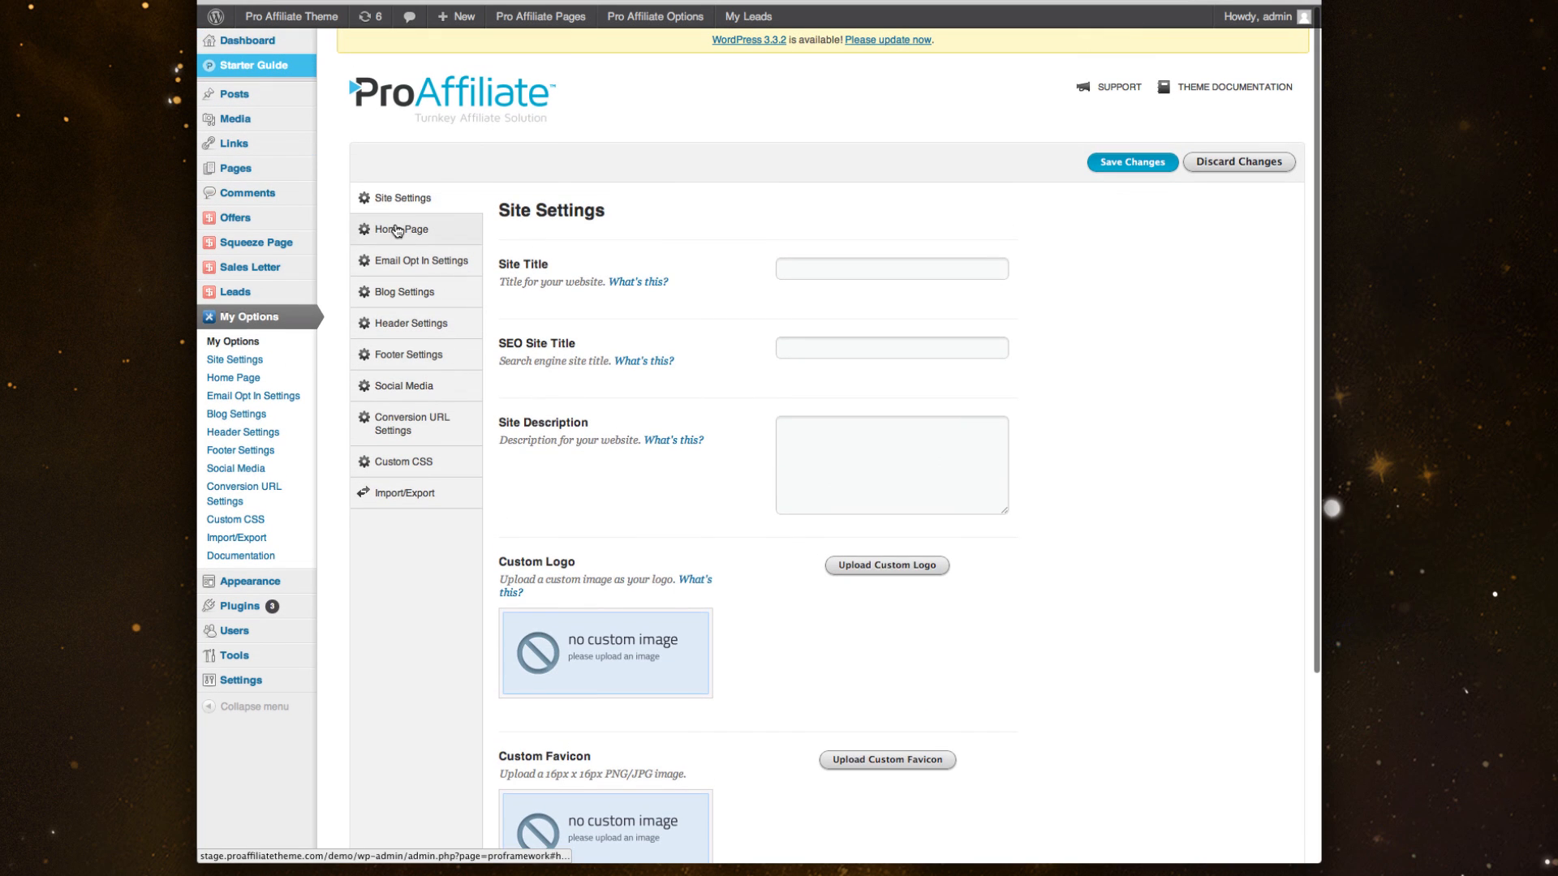
- Review the Home Page settings, keeping Sales Letter layout and no sales letter, then move to Email Opt In
{"action": "left_click", "coordinate": [401, 229]}
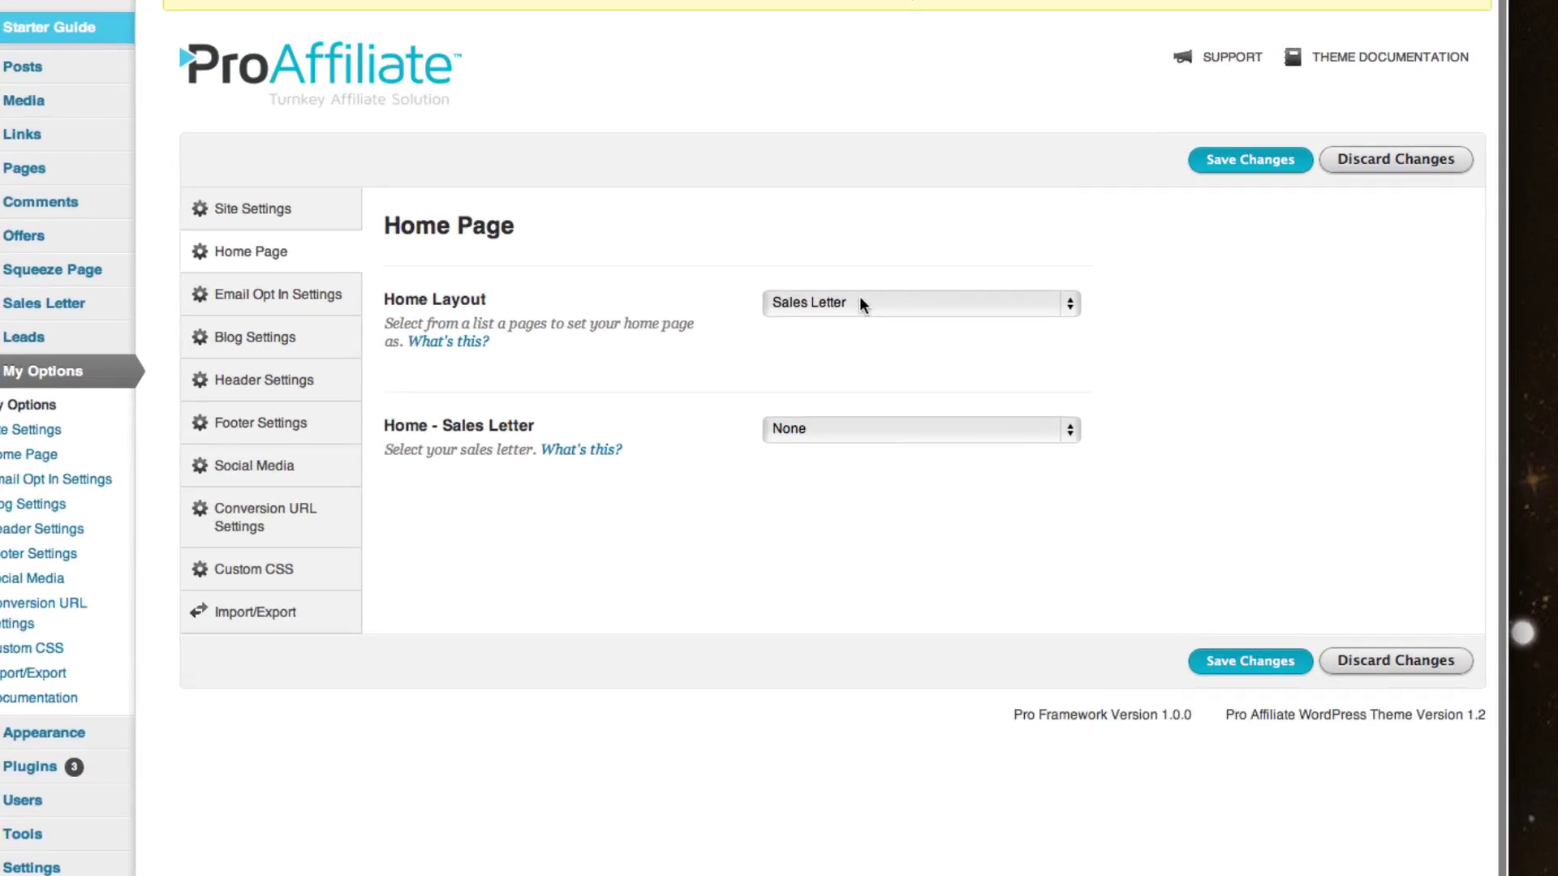
{"action": "left_click", "coordinate": [845, 267]}
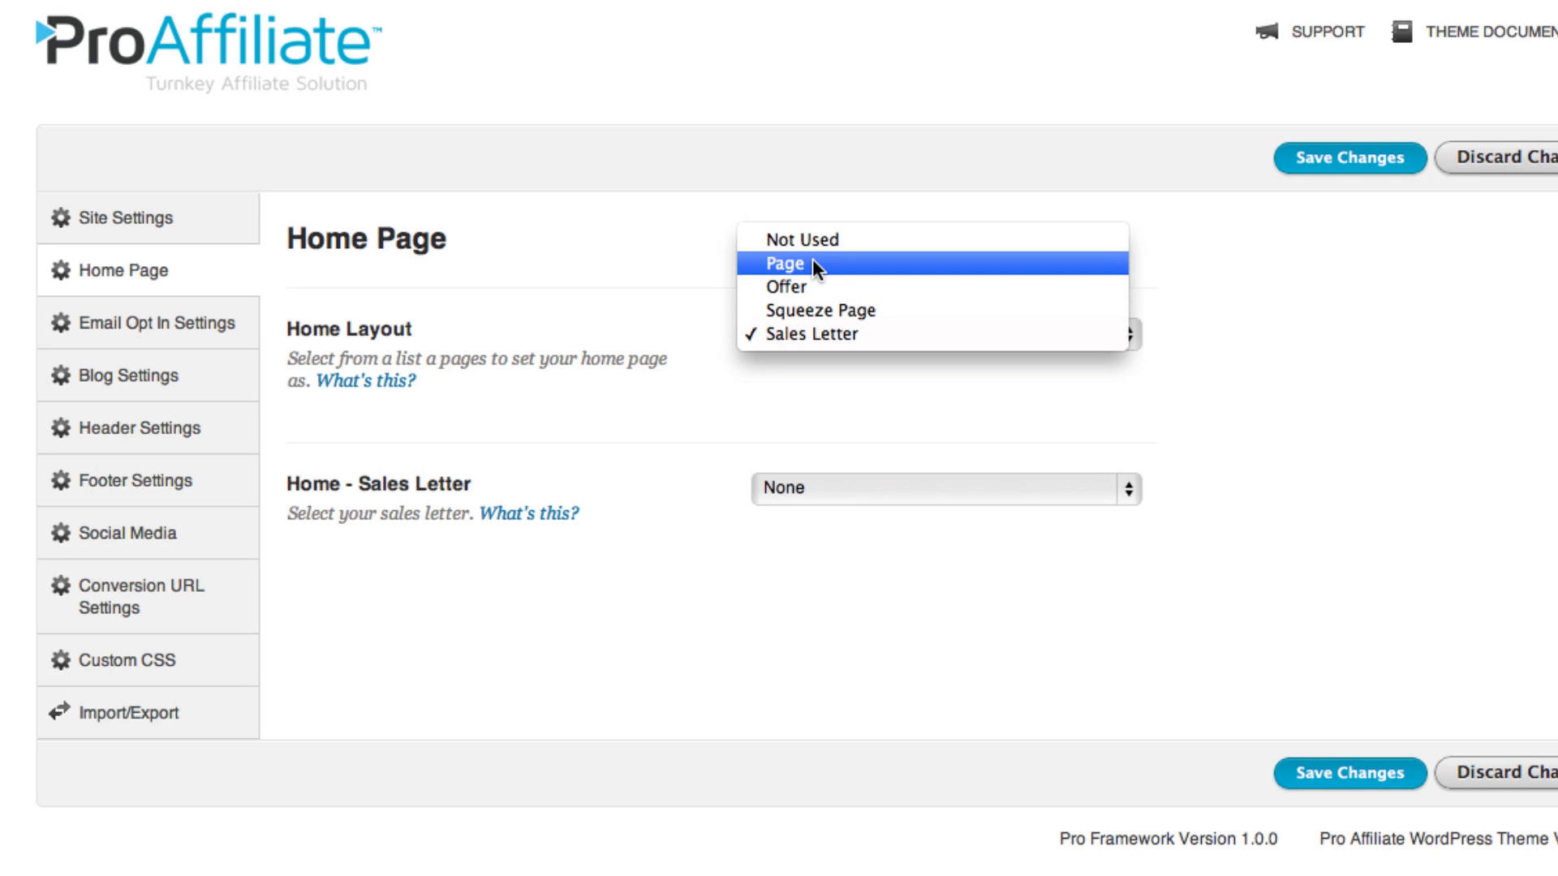
{"action": "left_click", "coordinate": [817, 333]}
{"action": "left_click", "coordinate": [786, 487]}
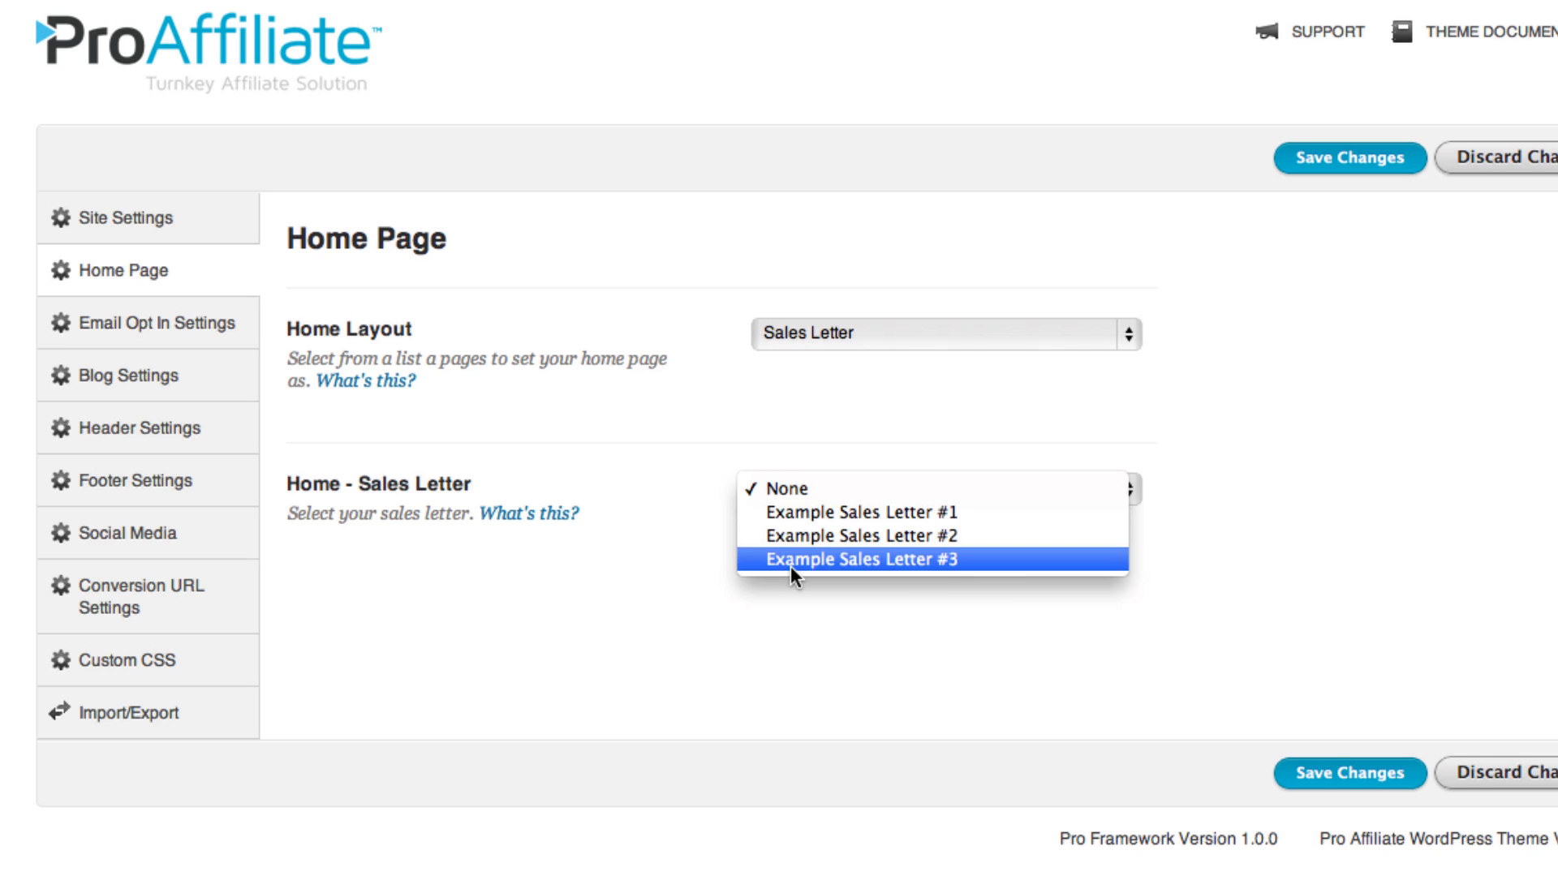
{"action": "left_click", "coordinate": [837, 683]}
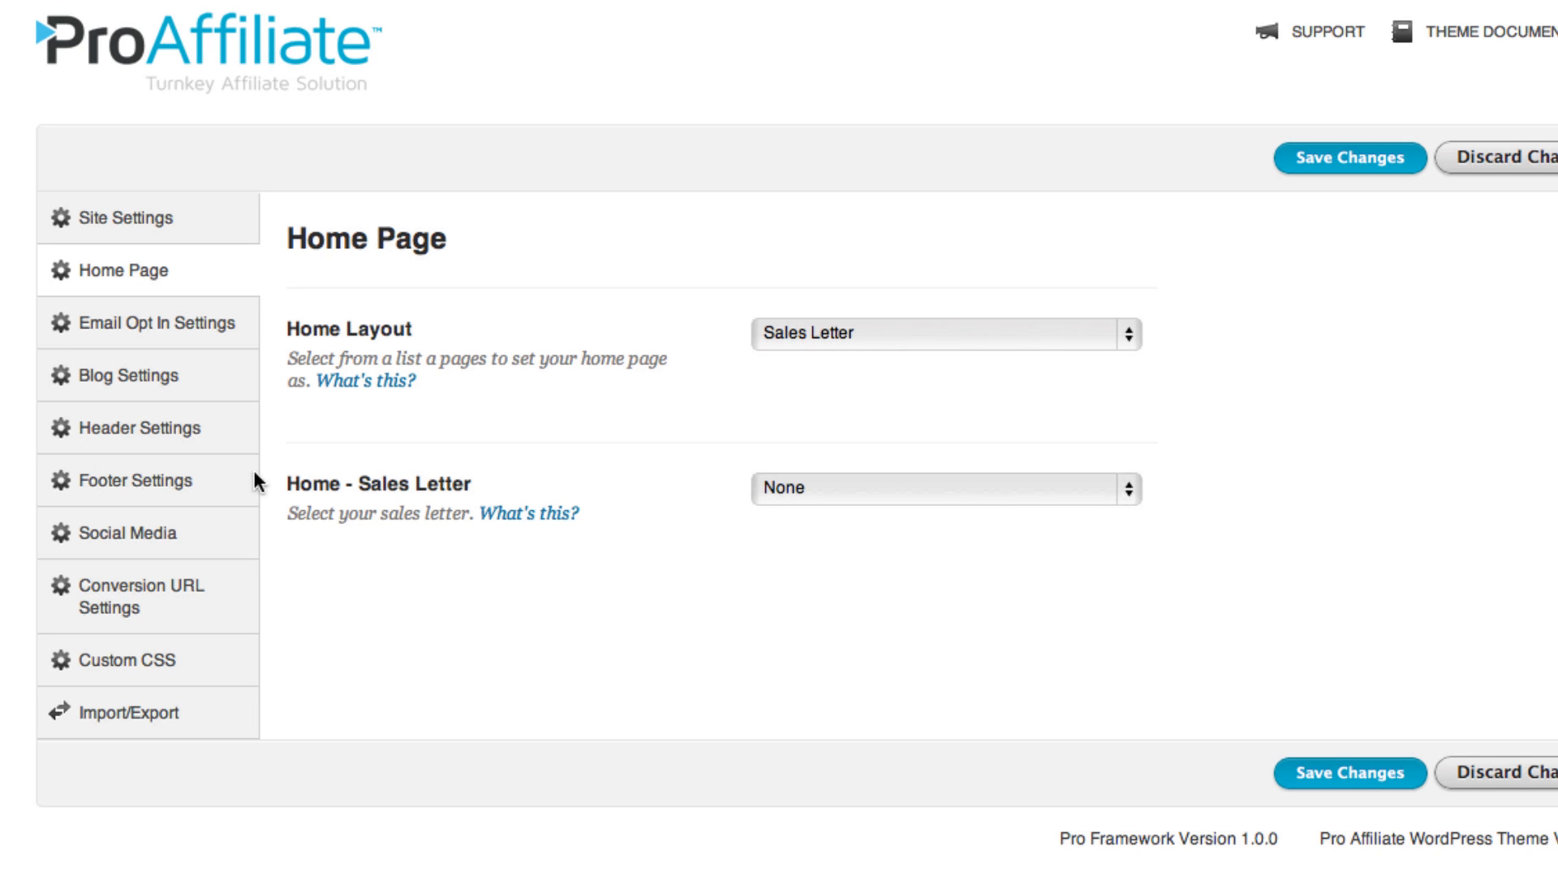
{"action": "left_click", "coordinate": [104, 323]}
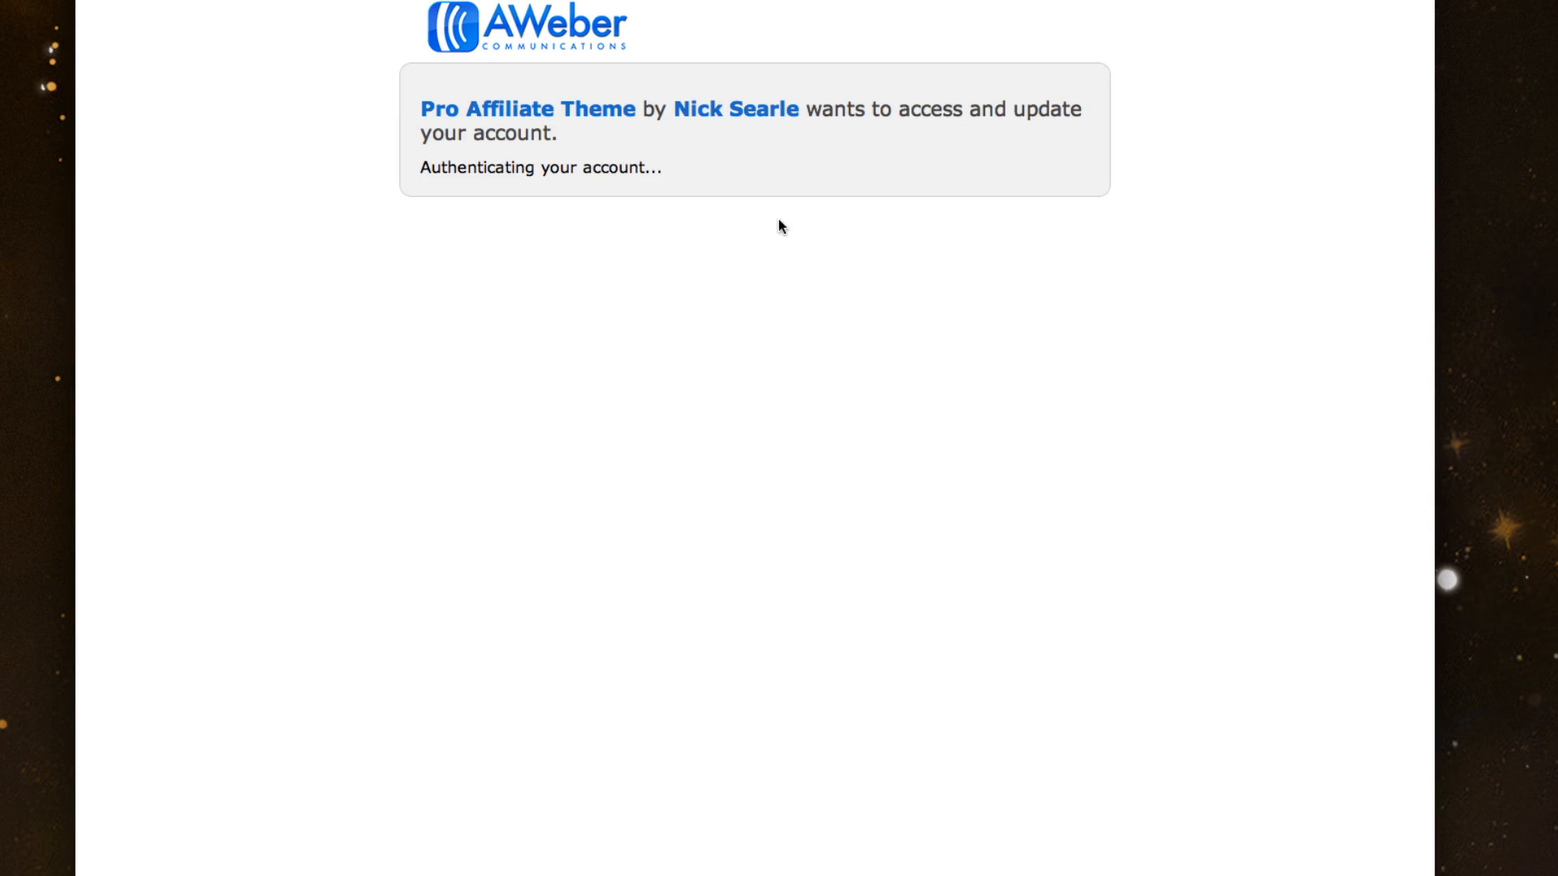
- Copy the generated AWeber code and paste it into the Aweber Authorization Key field, replacing the old key
{"action": "left_click", "coordinate": [653, 258]}
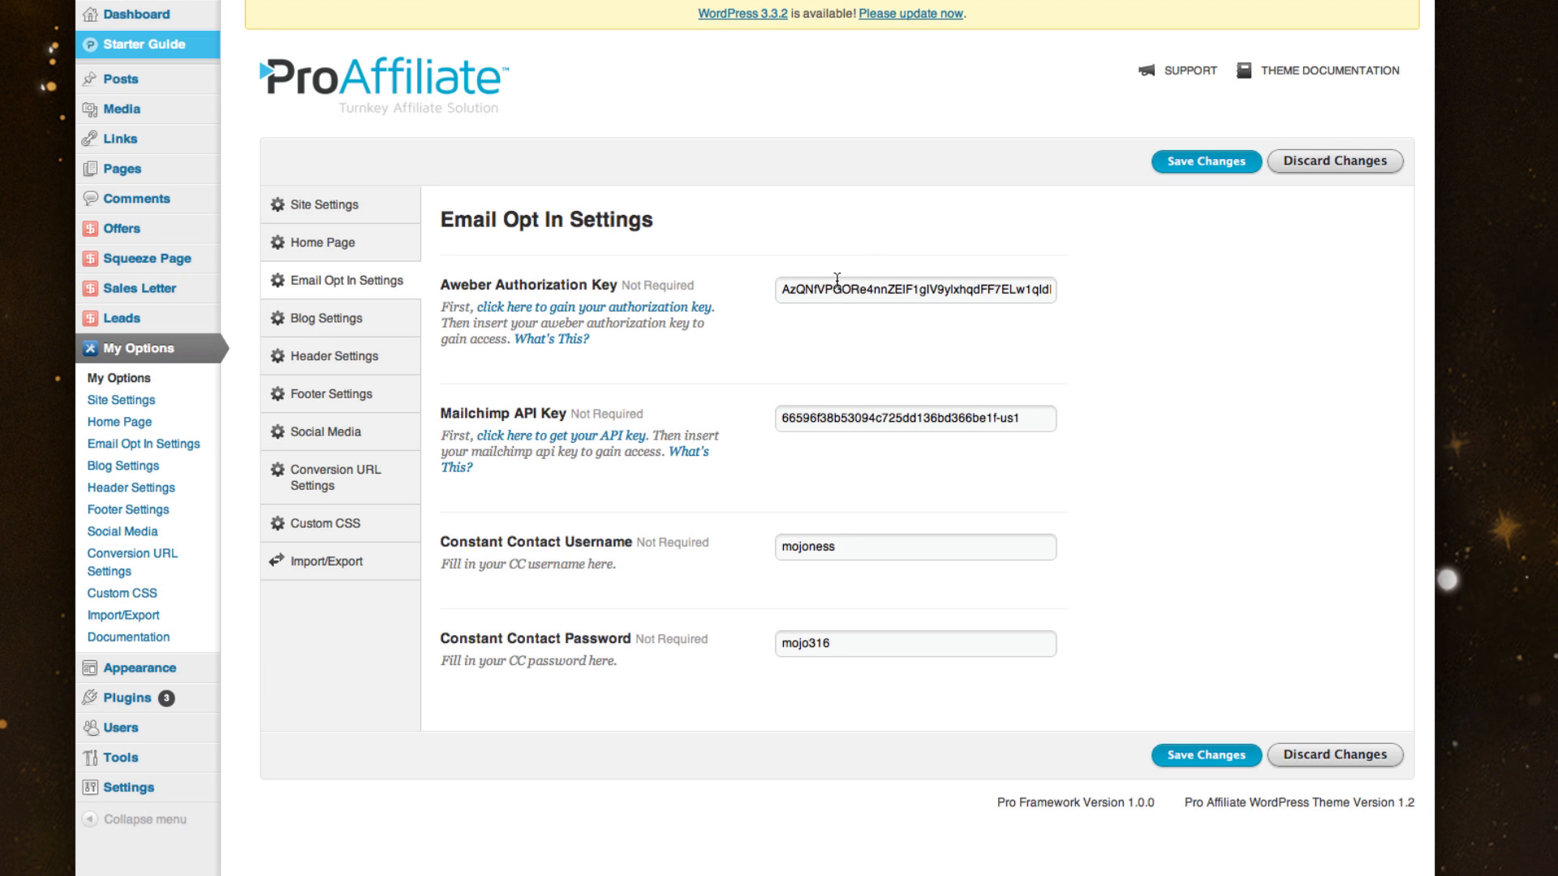
{"action": "left_click", "coordinate": [836, 293]}
{"action": "key", "text": "ctrl+a"}
{"action": "key", "text": "ctrl+v"}
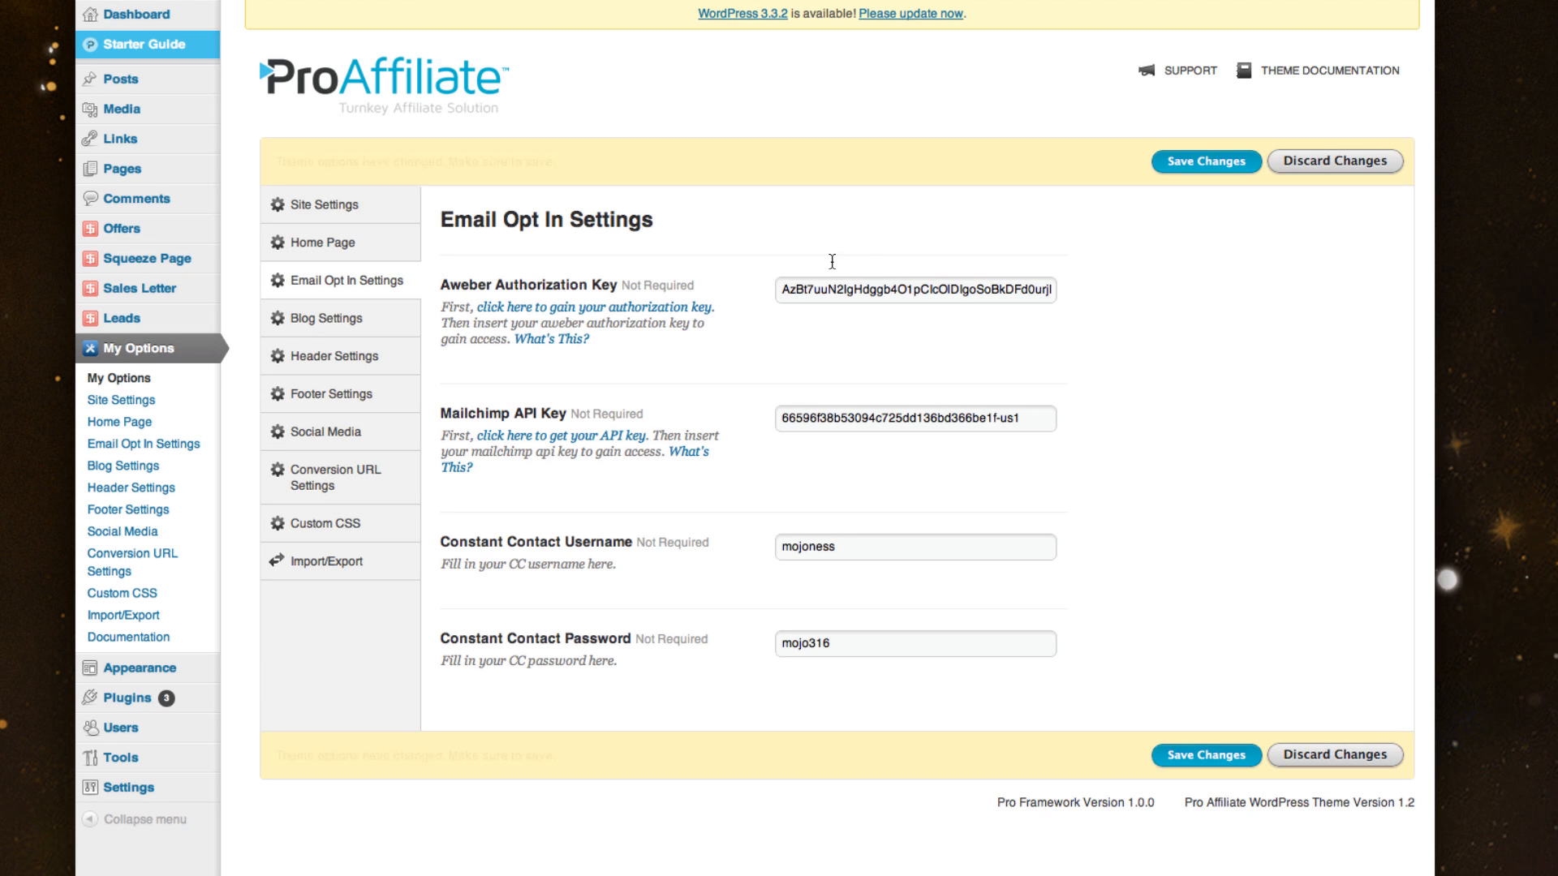
- Review Blog Settings leaving posts per page at 3, then move to Header Settings
{"action": "left_click", "coordinate": [326, 329]}
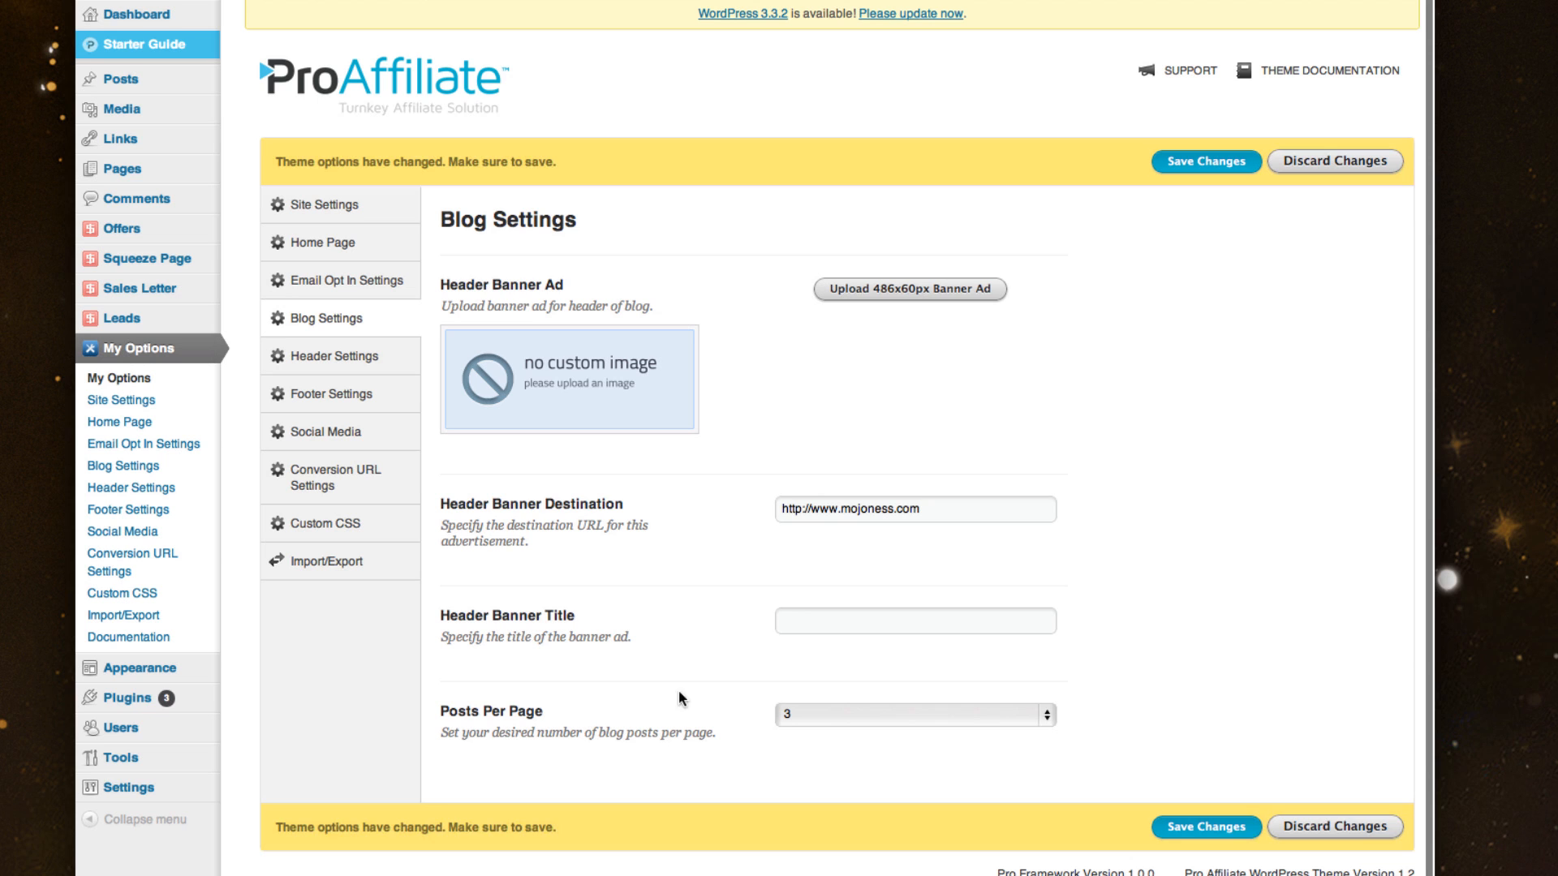
{"action": "left_click", "coordinate": [852, 714]}
{"action": "left_click", "coordinate": [366, 355]}
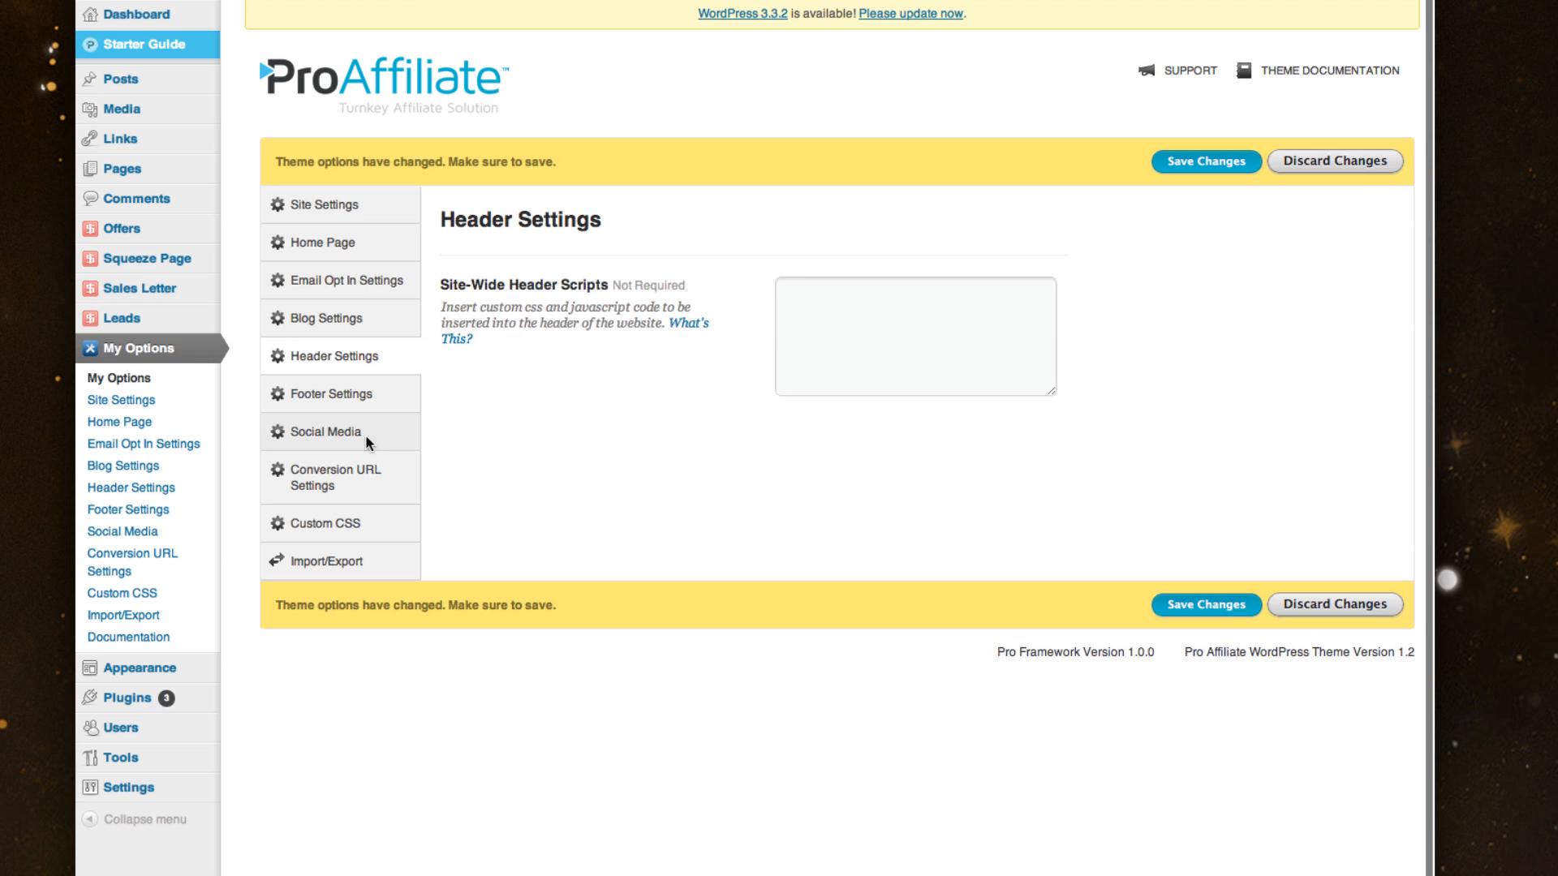
{"action": "scroll", "coordinate": [362, 463], "scroll_direction": "down", "scroll_amount": 1}
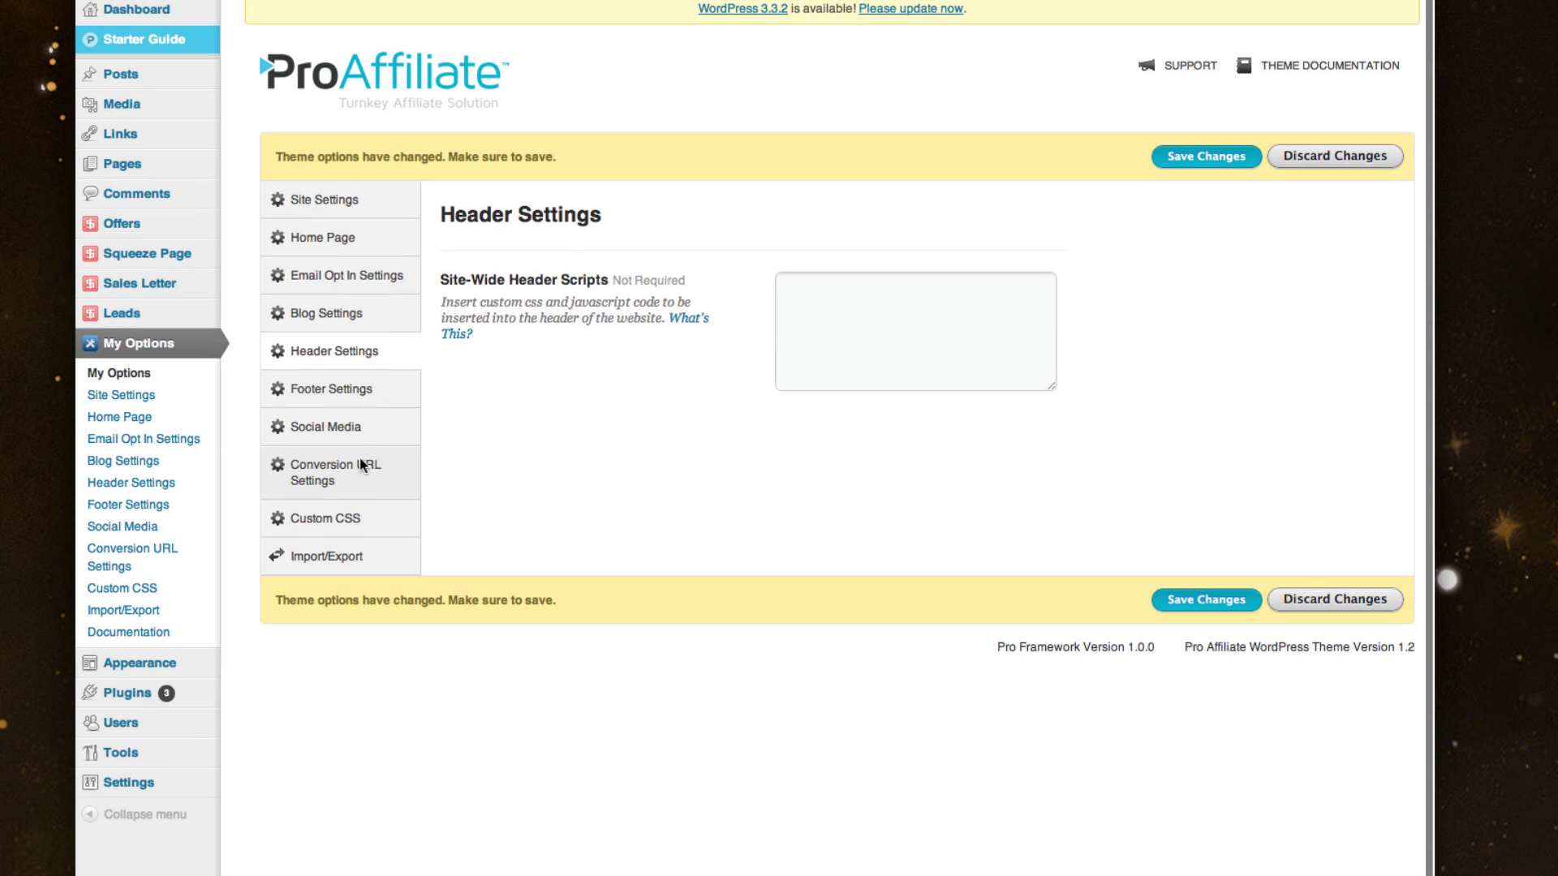
- Review Conversion URL Settings, keeping Thank You as the conversion page
{"action": "left_click", "coordinate": [316, 465]}
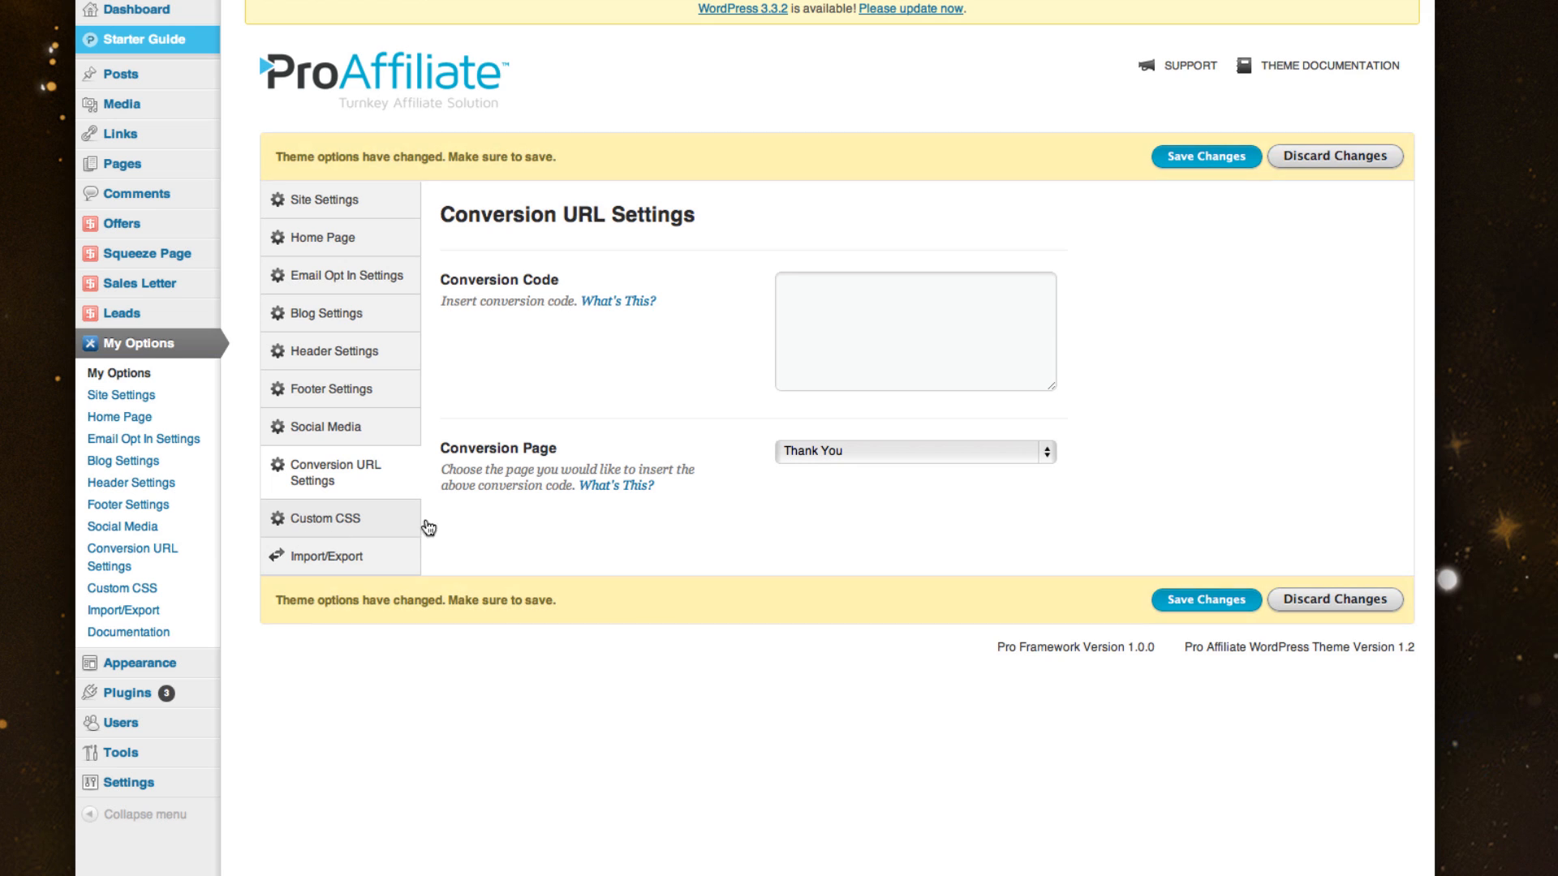
{"action": "left_click", "coordinate": [812, 452]}
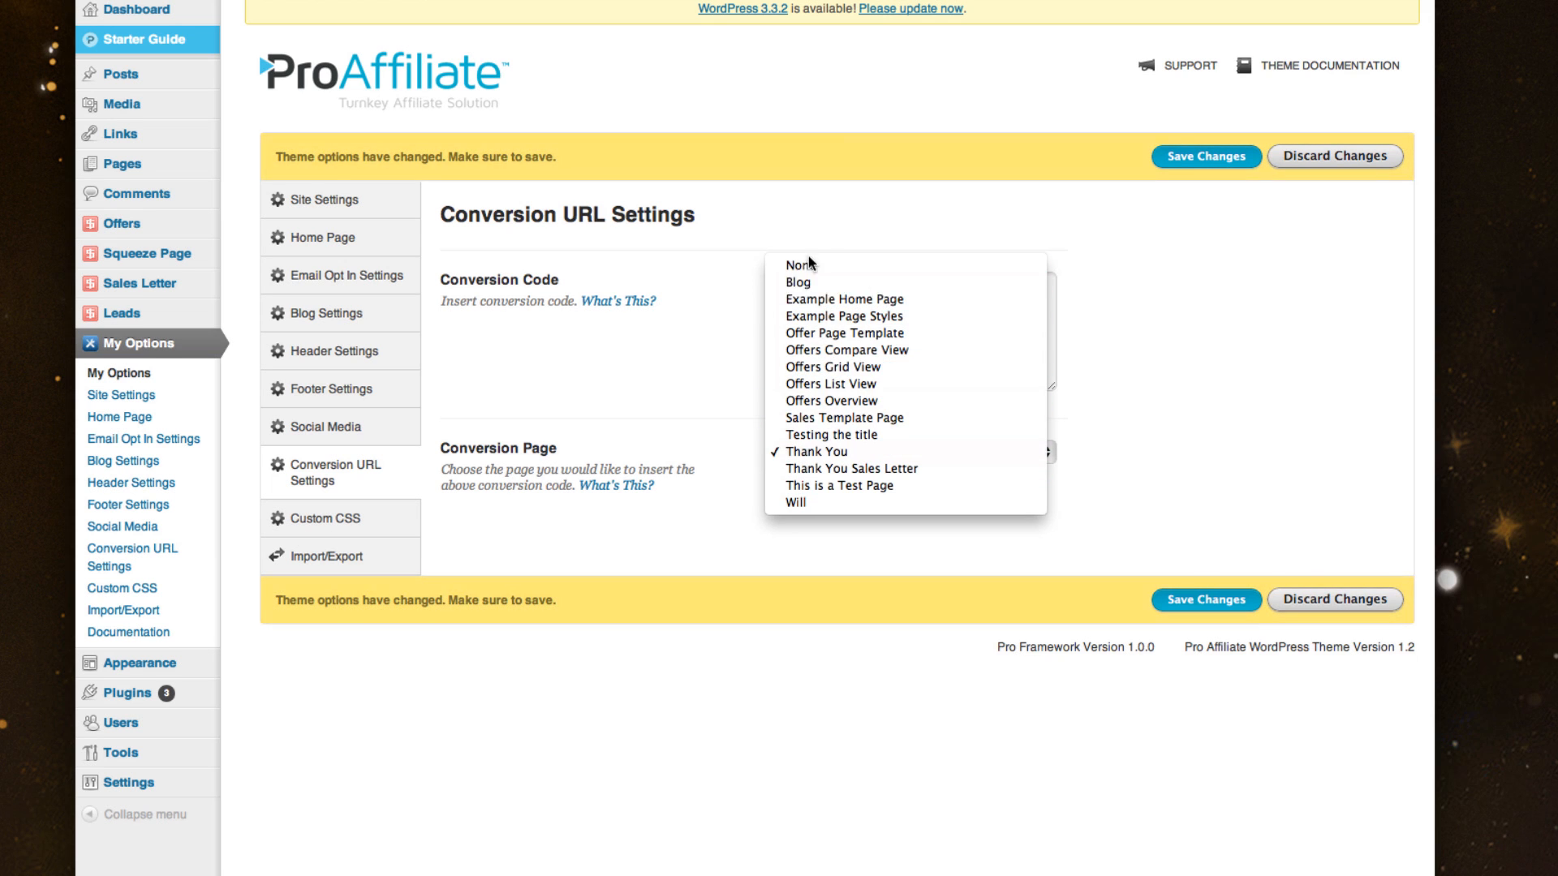
{"action": "left_click", "coordinate": [681, 326]}
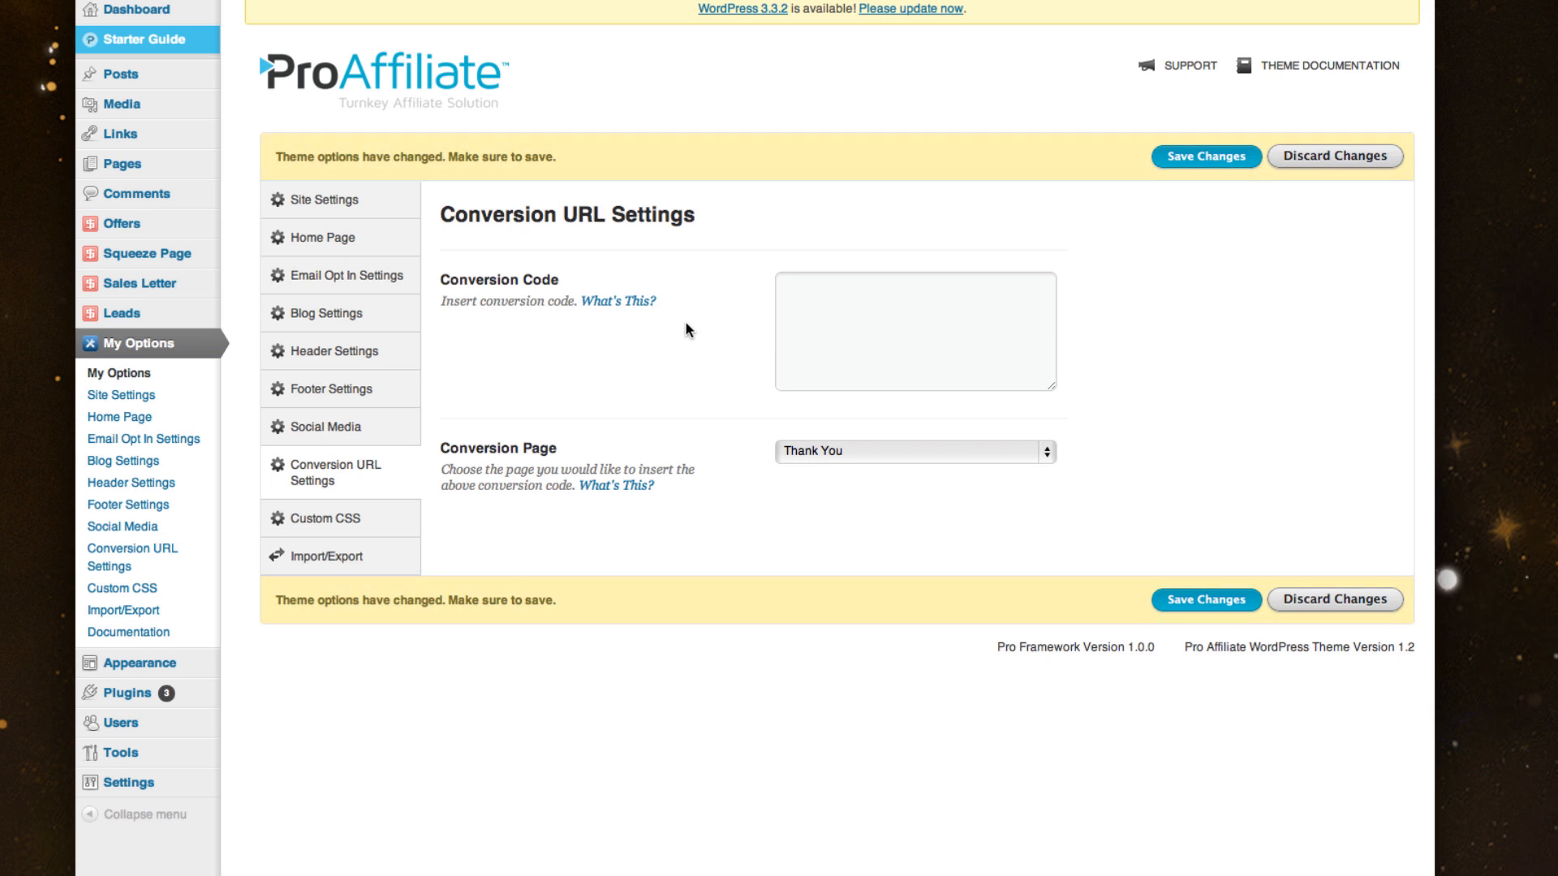
- Review the Custom CSS settings, leaving the CSS box empty
{"action": "left_click", "coordinate": [345, 522]}
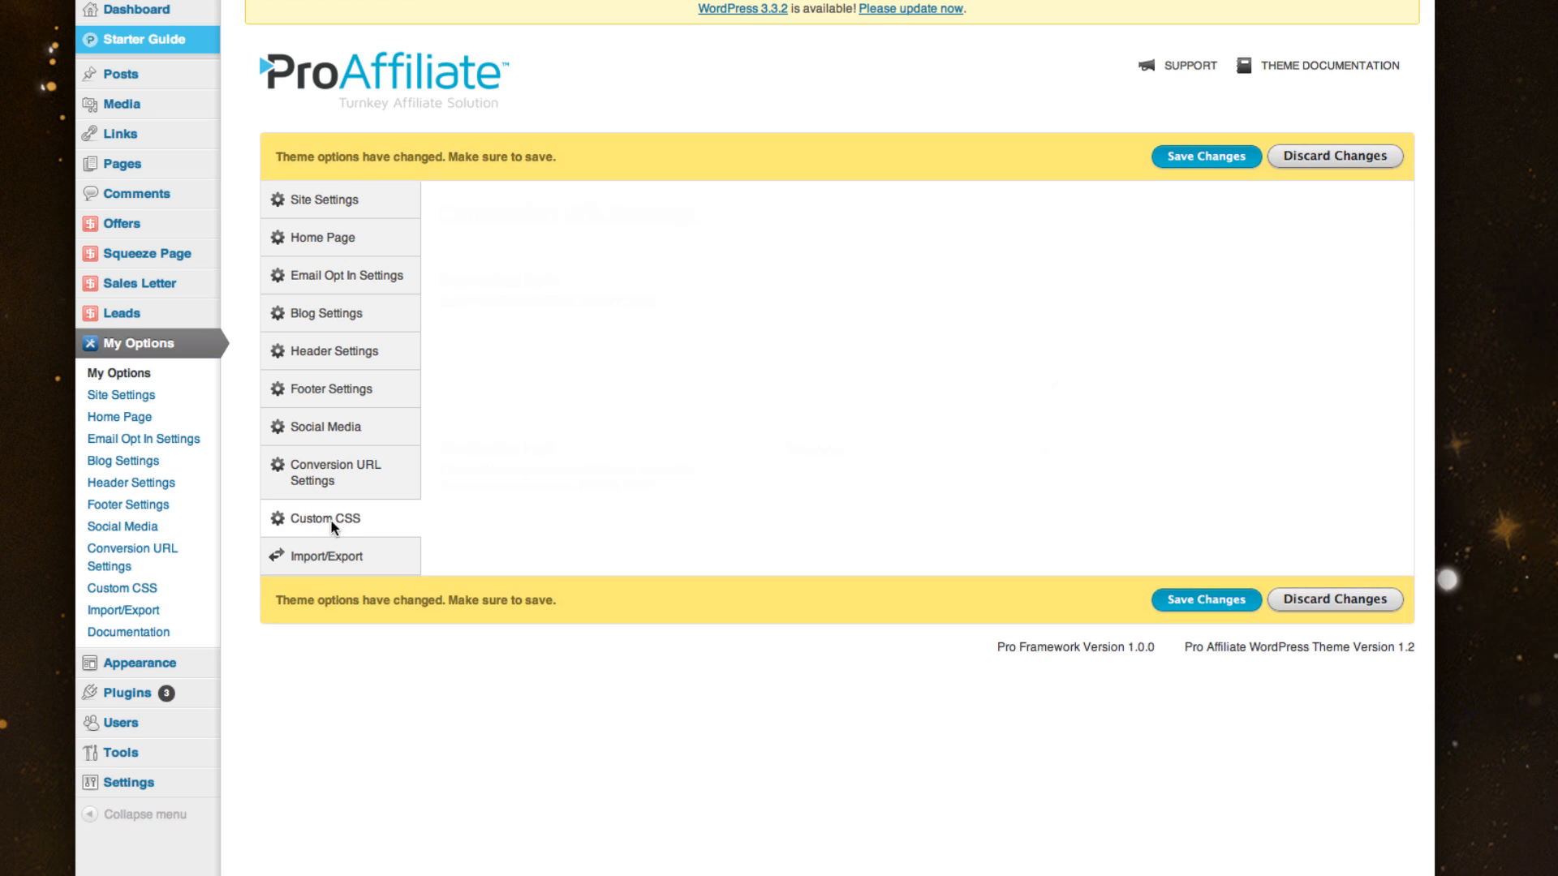
{"action": "left_click", "coordinate": [970, 318]}
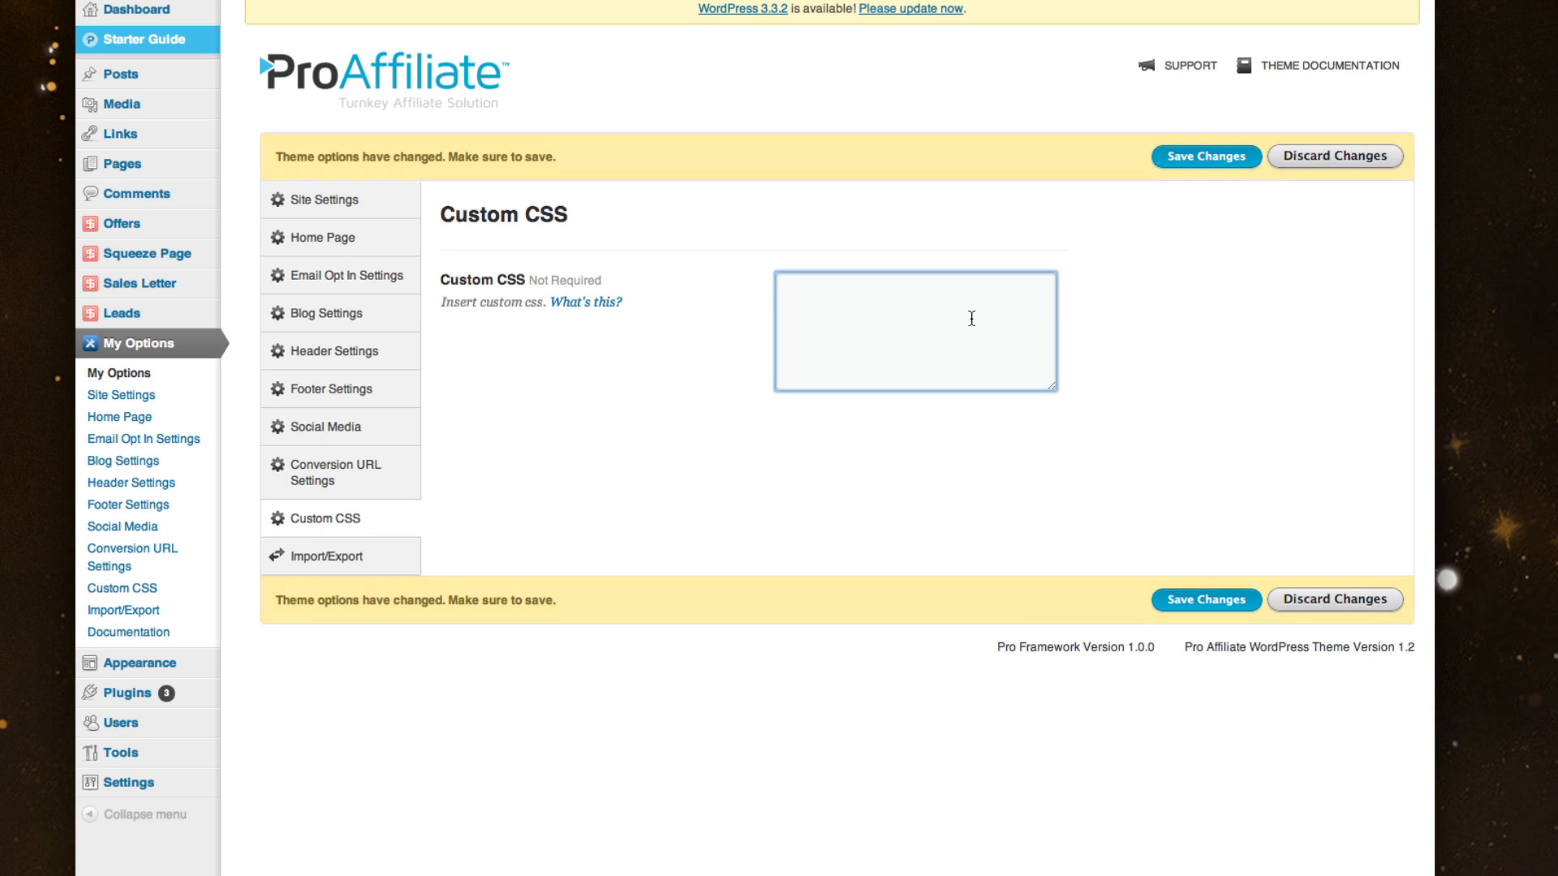
{"action": "left_click", "coordinate": [644, 349]}
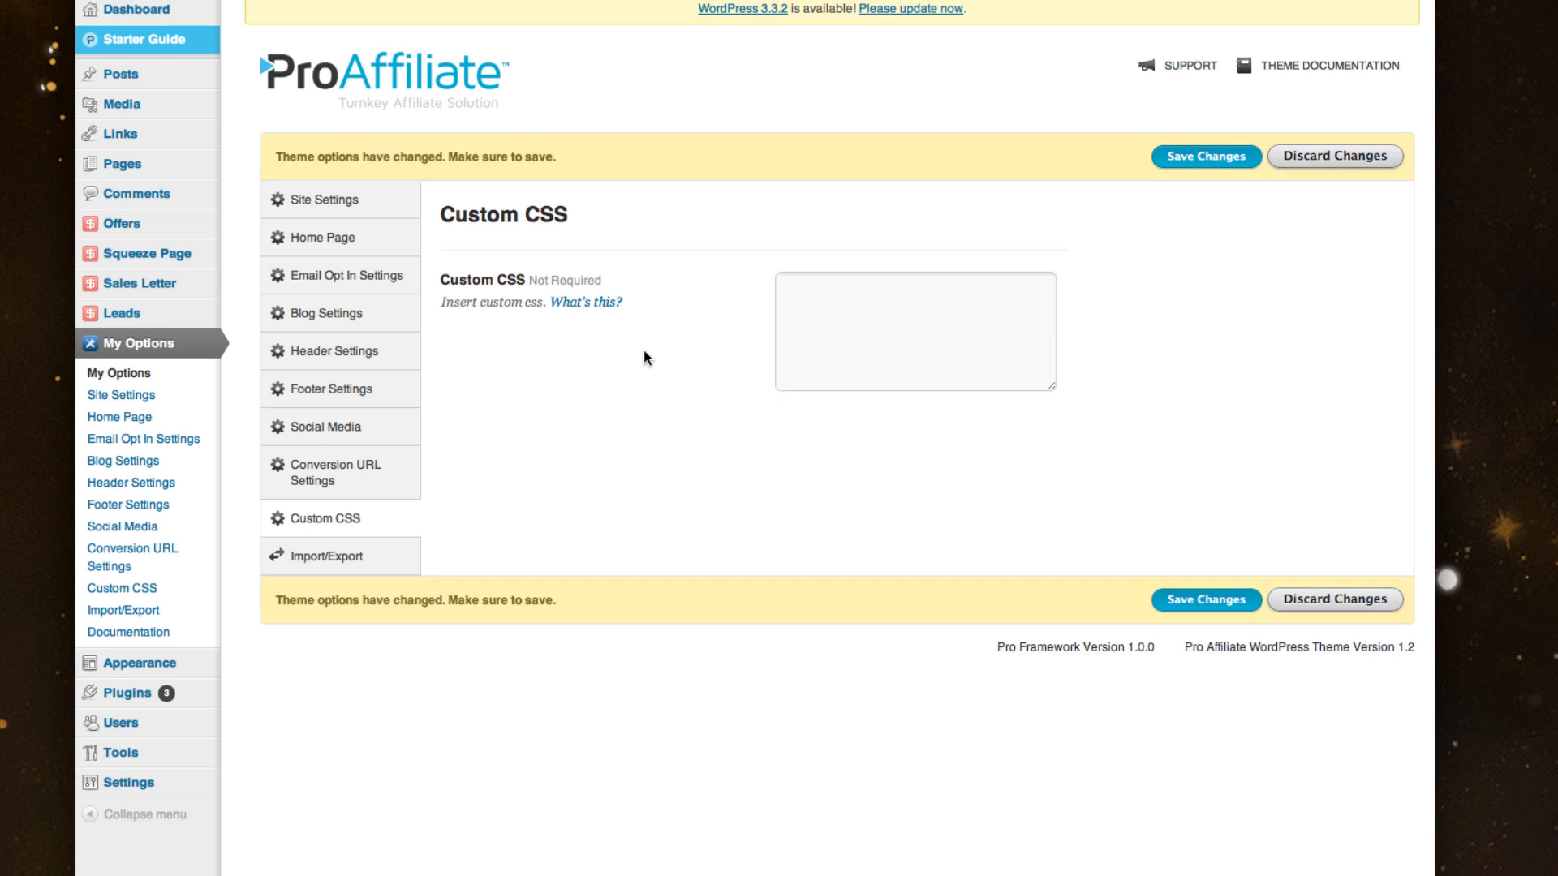
{"action": "left_click", "coordinate": [322, 555]}
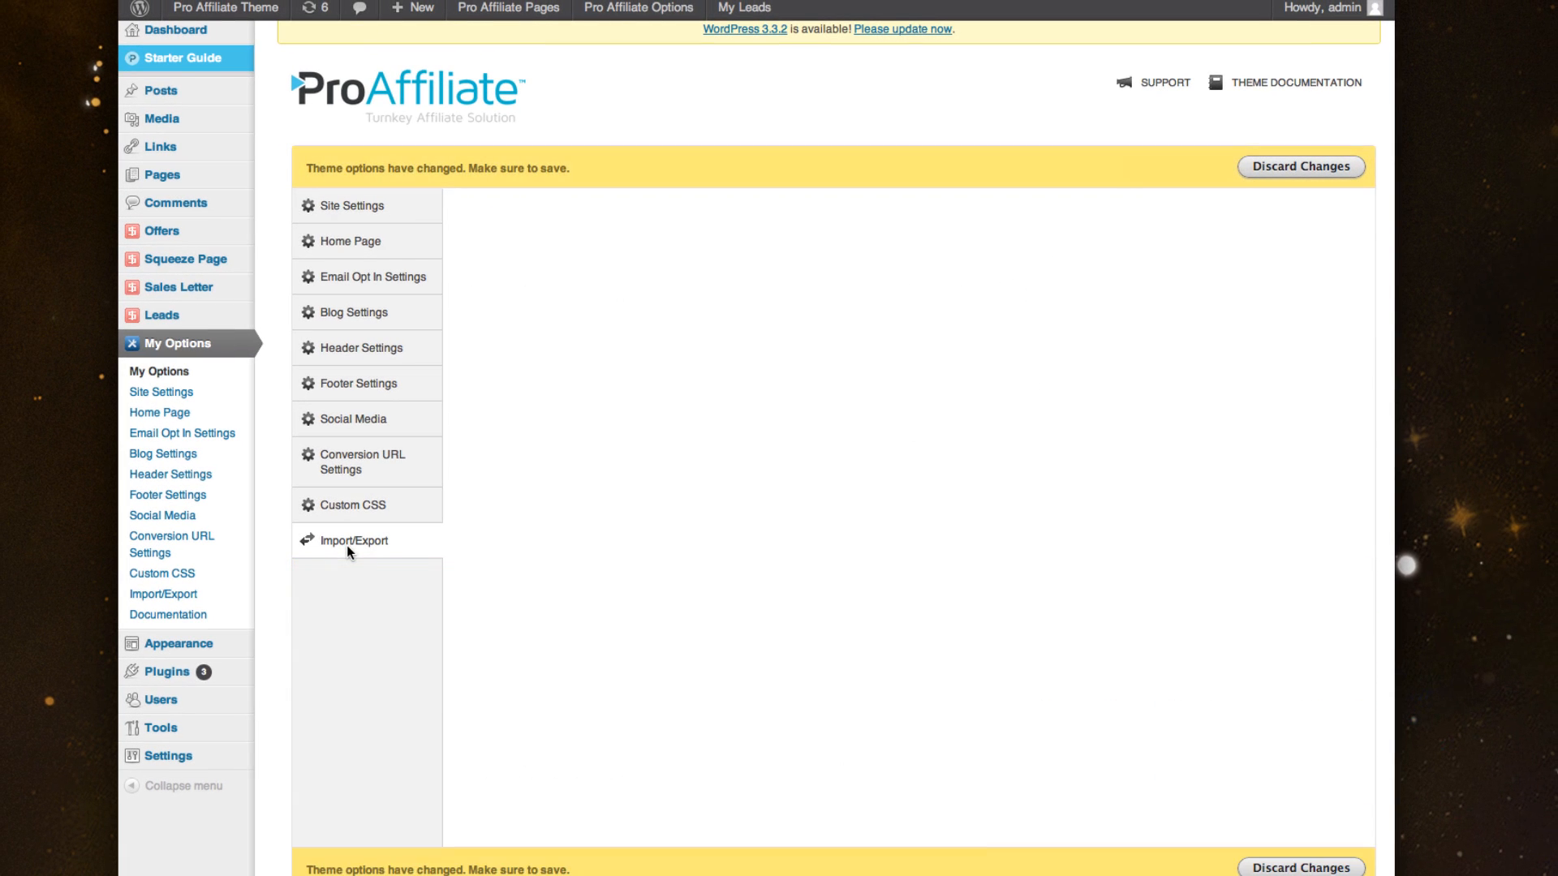